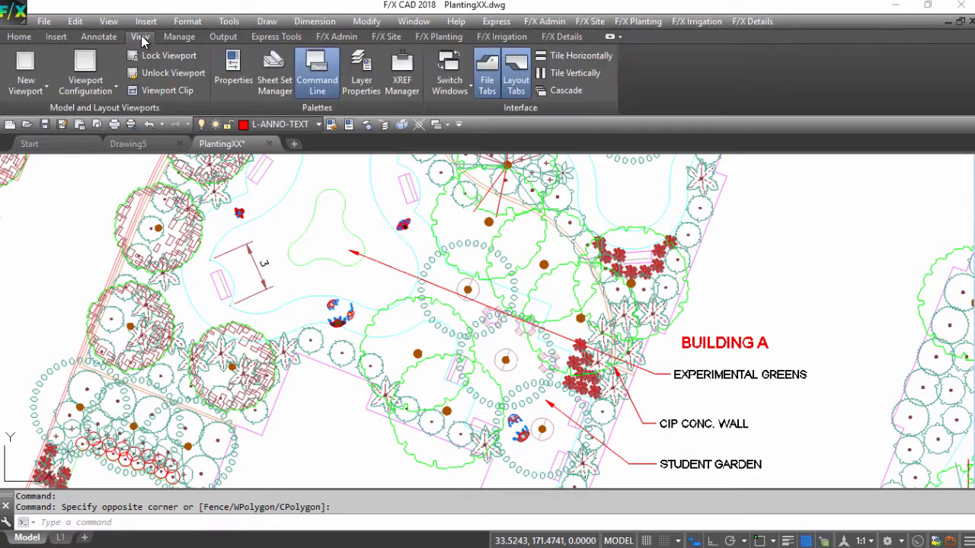
click(182, 38)
click(224, 38)
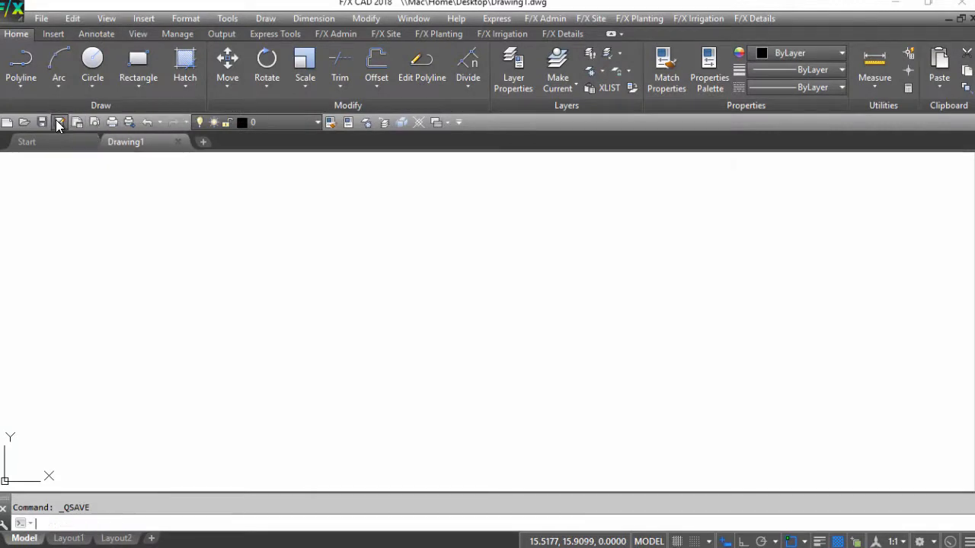
Save the blank drawing to the Desktop as Drawing1.dwg in the AutoCAD 2018 Drawing (*.dwg) format.
click(58, 121)
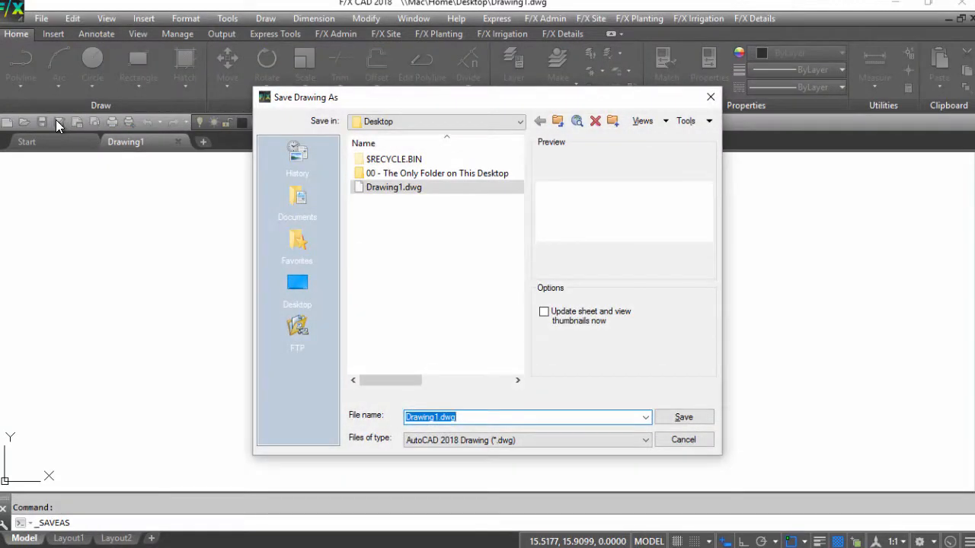
click(611, 440)
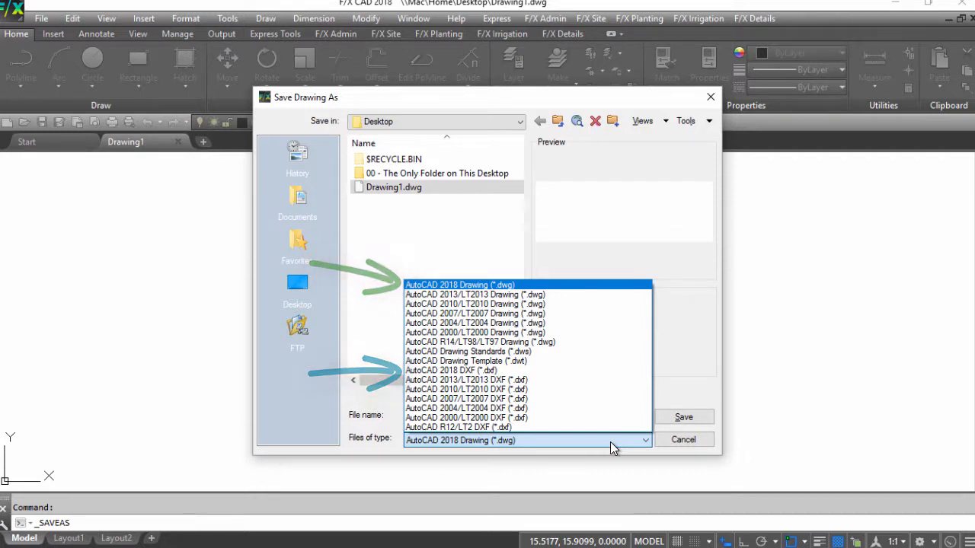
click(611, 441)
click(672, 420)
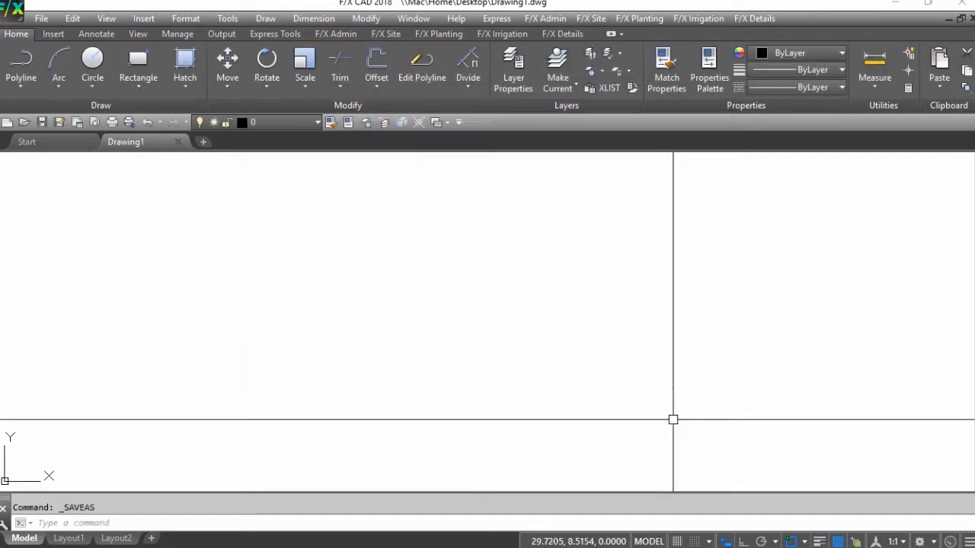
Examine the default save format choices and the incremental save percentage in the Open and Save options.
text(op)
key(Return)
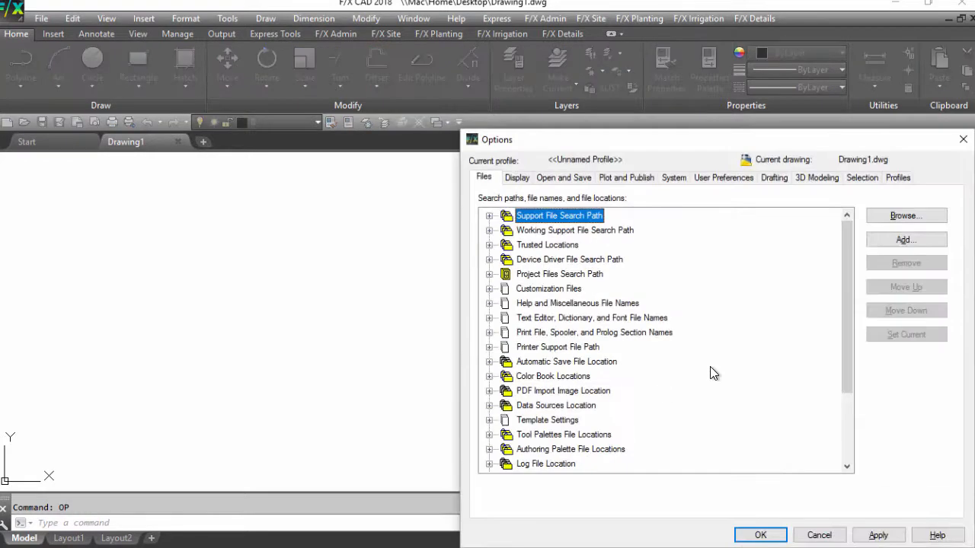
drag(821, 140, 630, 73)
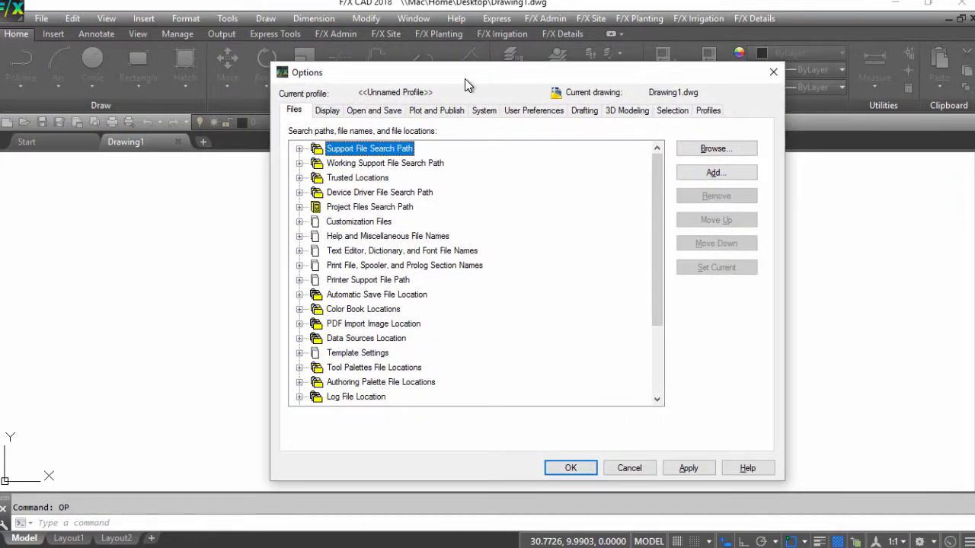
click(385, 111)
click(448, 160)
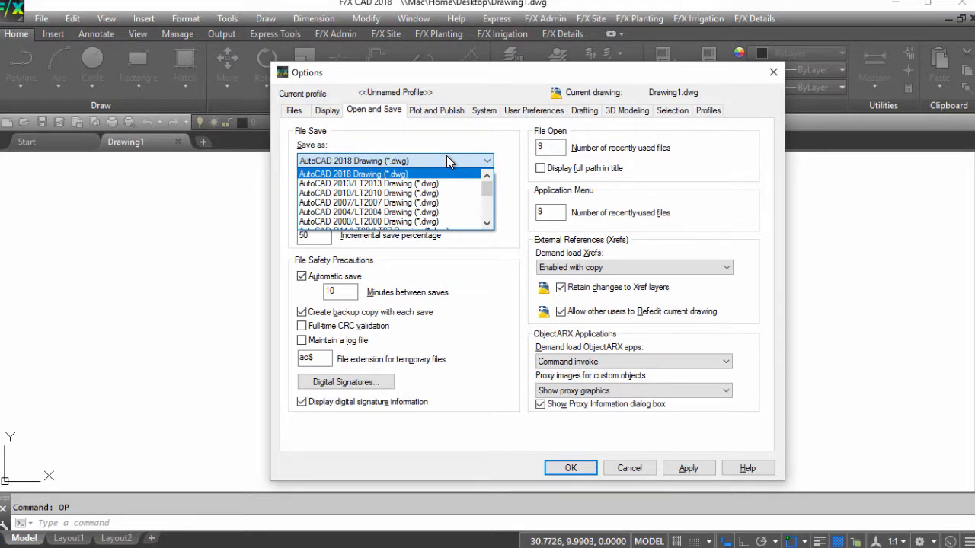
click(446, 156)
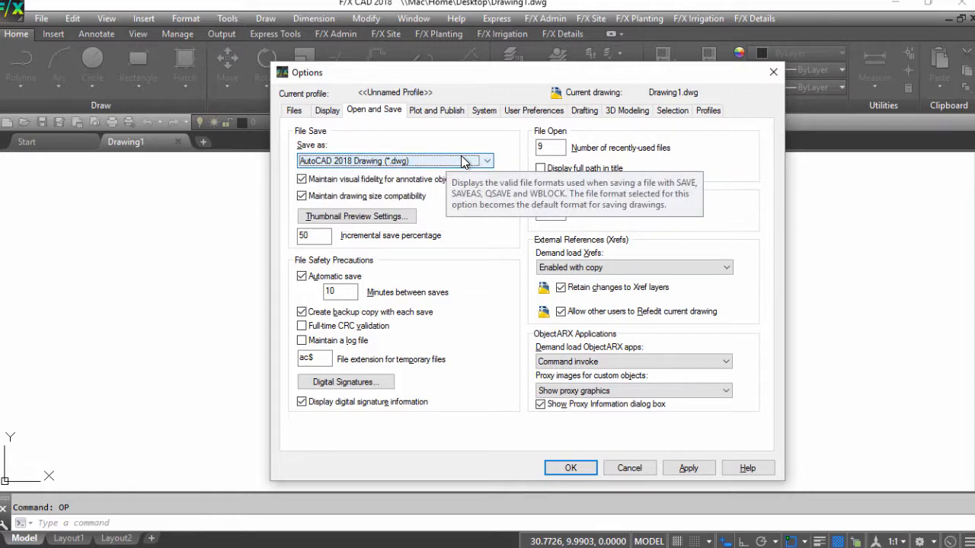
click(312, 235)
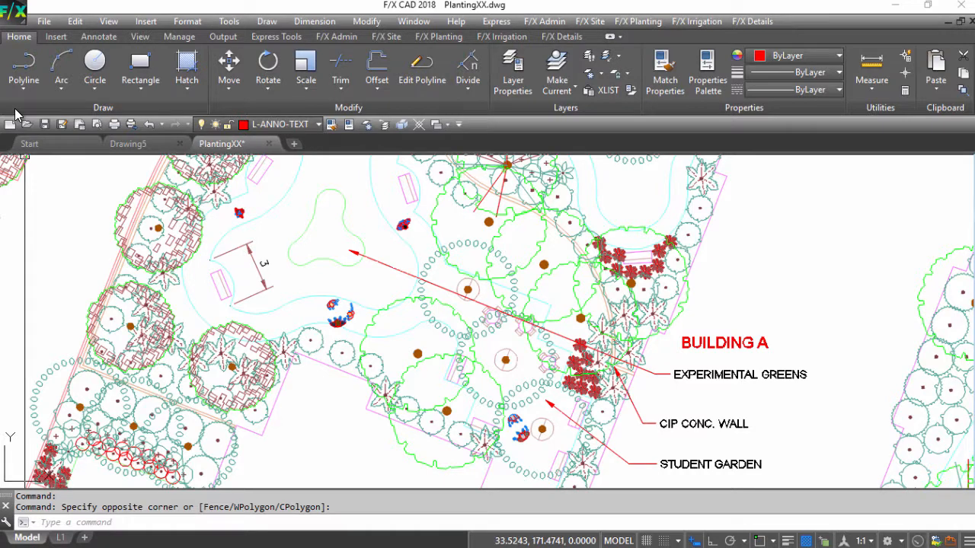
click(22, 90)
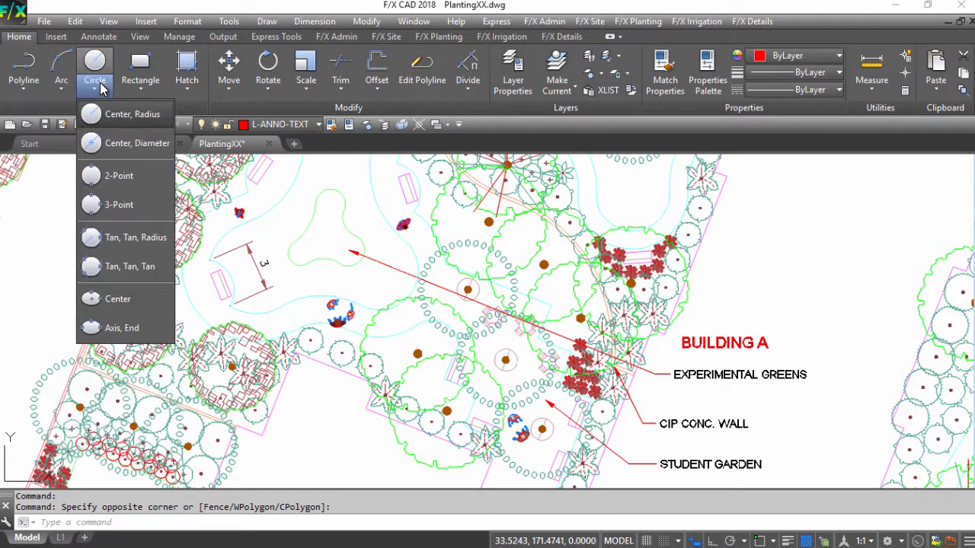
click(139, 89)
click(62, 37)
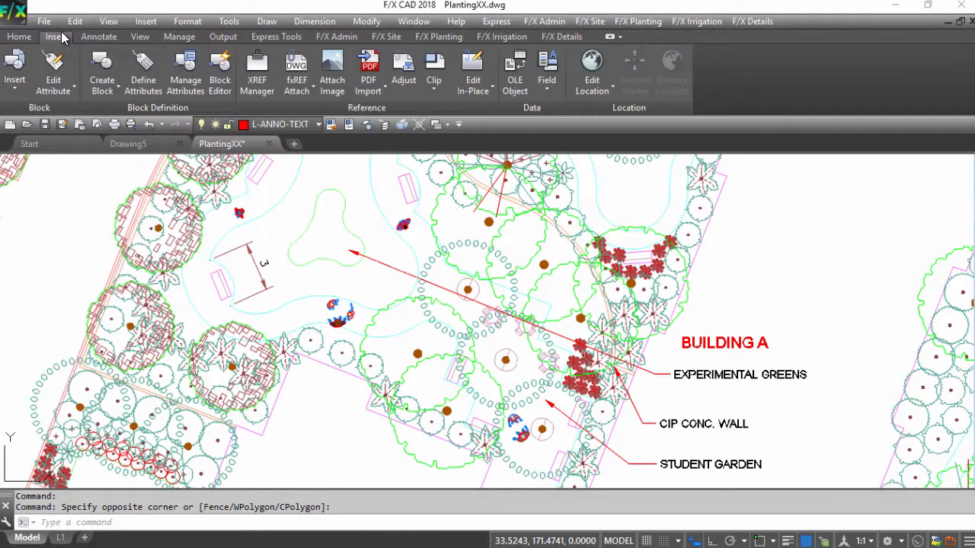
click(97, 42)
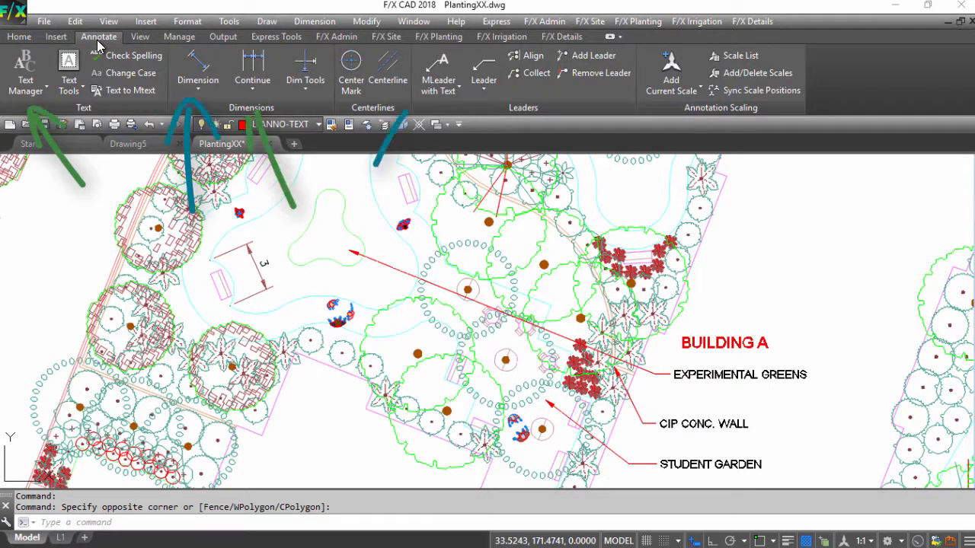
click(140, 38)
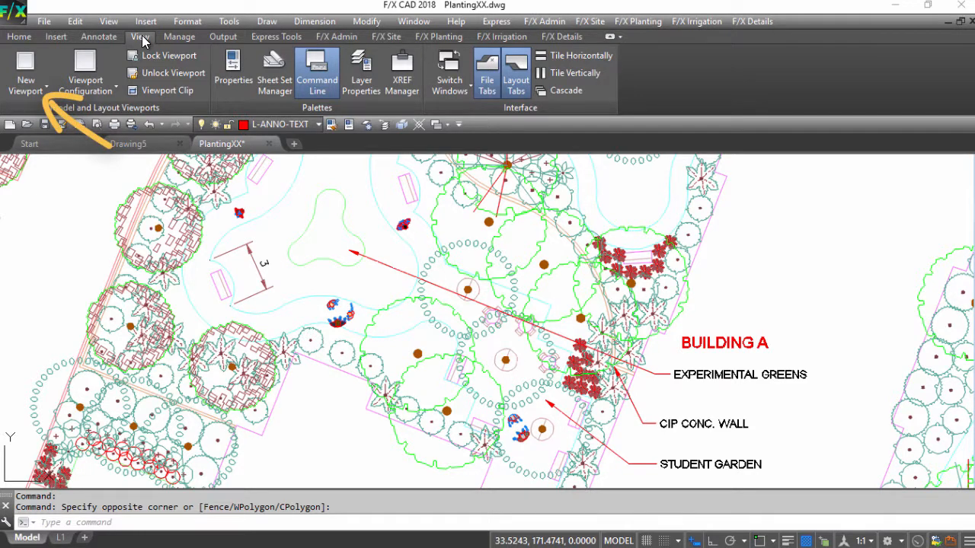
click(181, 38)
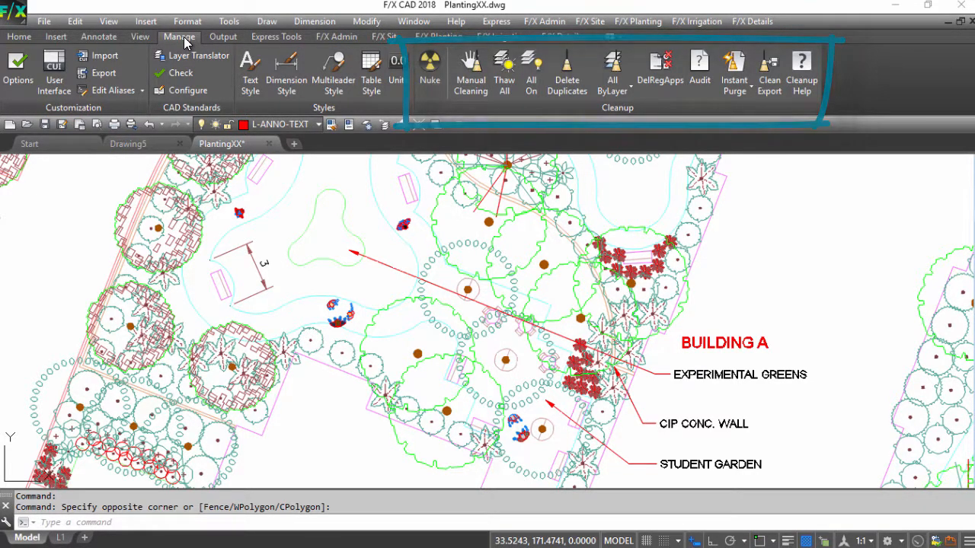
click(224, 38)
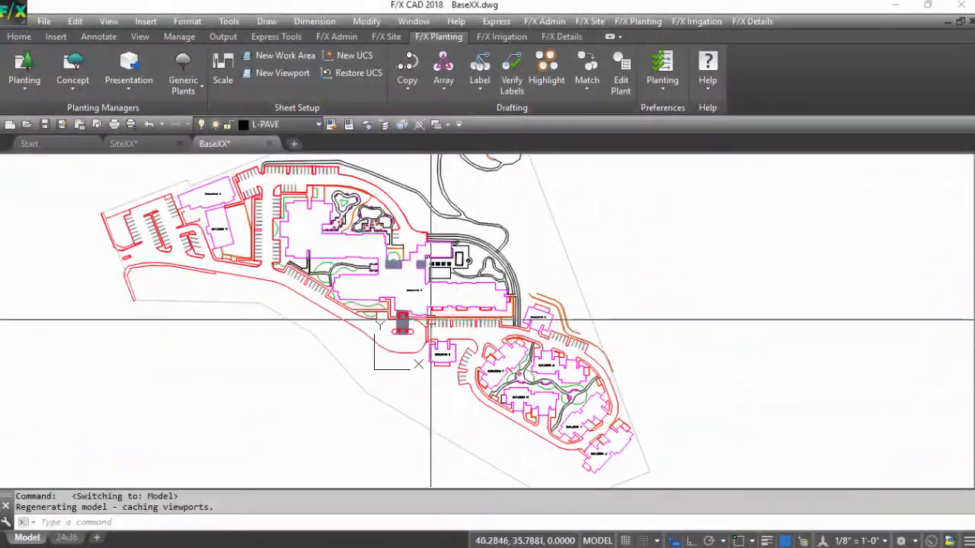
Select the whole row of parking stall stripes in the BaseXX site plan with one selection window that extends past the visible area.
scroll(431, 329, up, 3)
scroll(431, 329, up, 9)
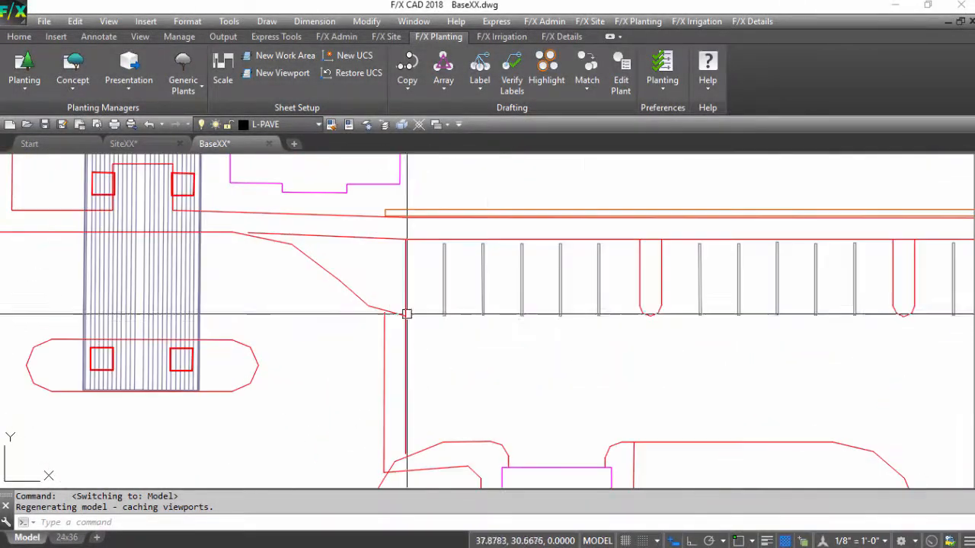
click(401, 327)
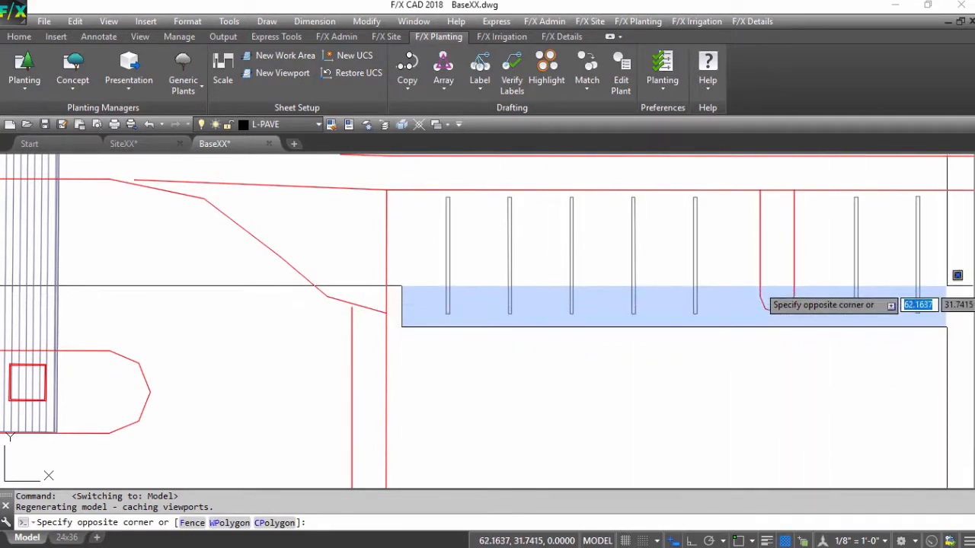
mouse_move(939, 287)
middle_down()
mouse_move(618, 288)
mouse_move(216, 312)
middle_up()
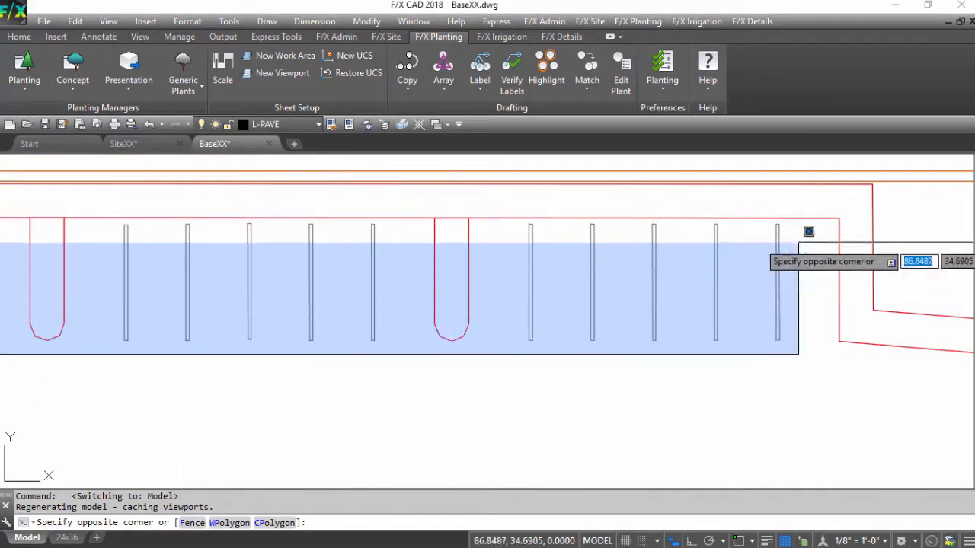
scroll(810, 212, up, 2)
scroll(810, 212, up, 2)
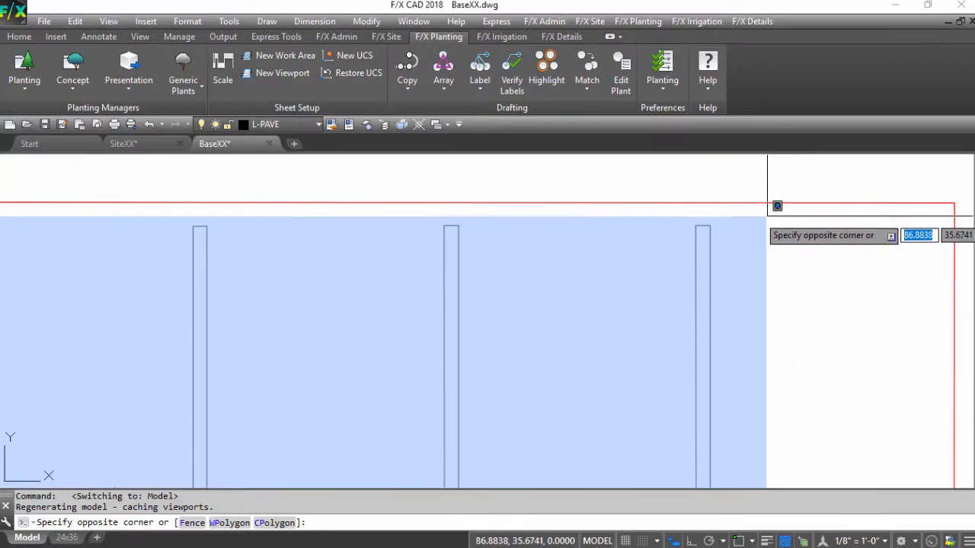
click(769, 212)
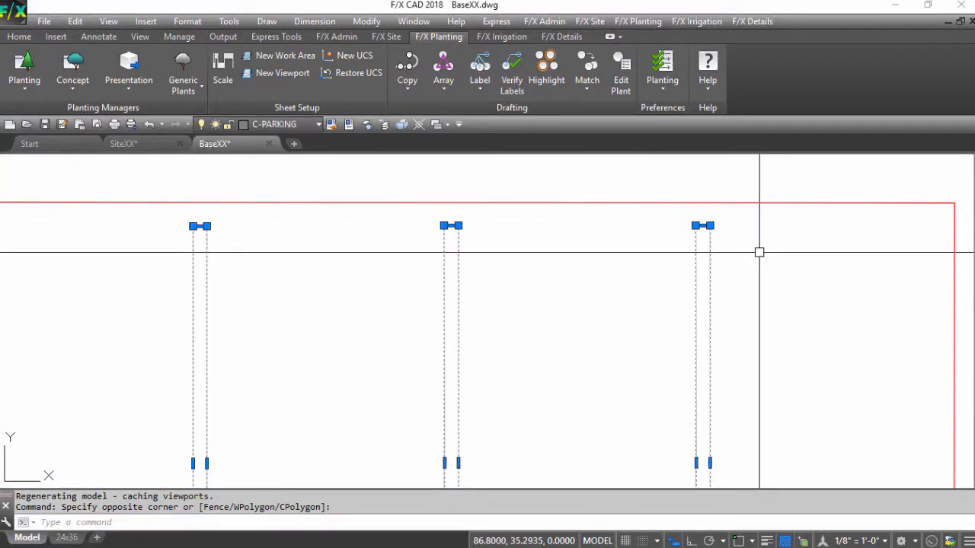
scroll(759, 252, down, 5)
middle_drag(536, 337, 553, 342)
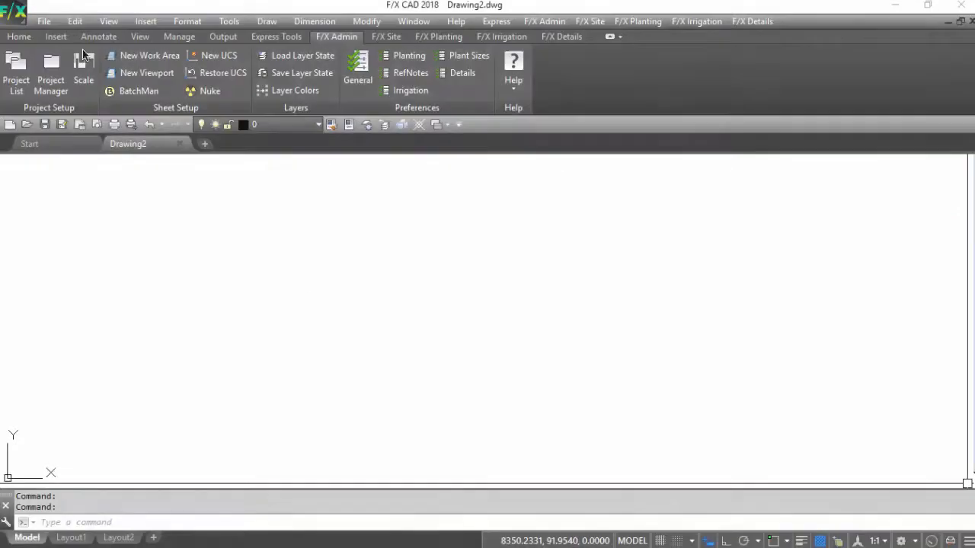
Import BasePDF.pdf as vector geometry and TrueType text on its PDF layers, at scale 1 and rotation 0, and place it in the drawing.
click(57, 37)
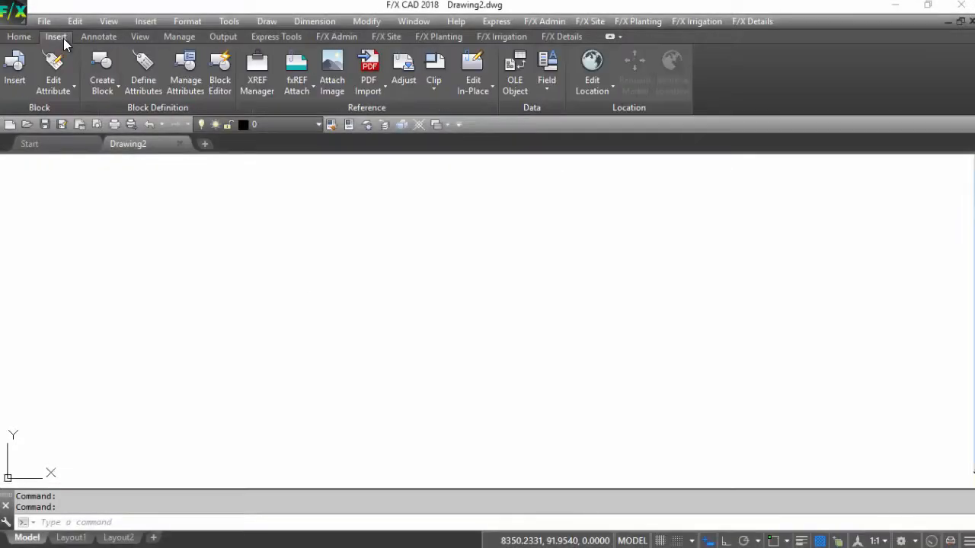
click(369, 72)
click(396, 163)
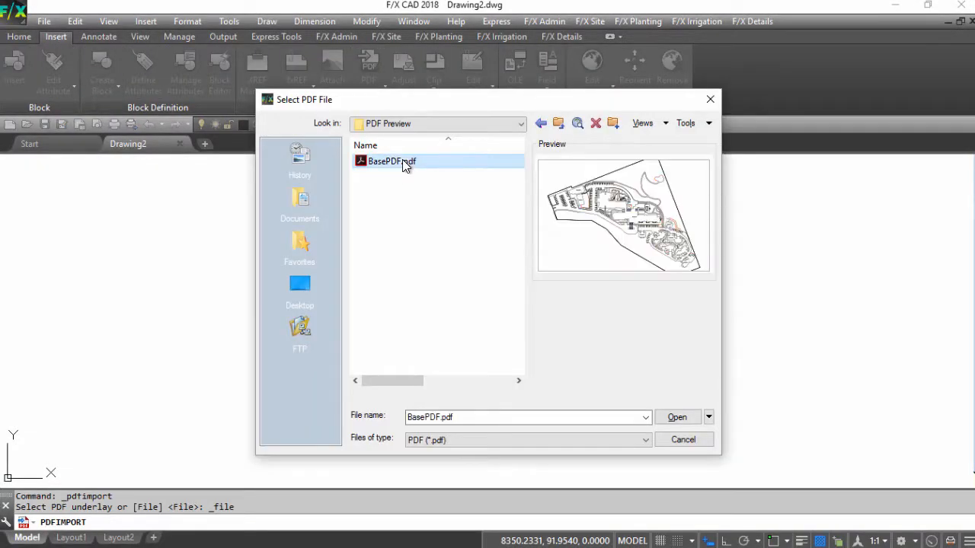
click(678, 413)
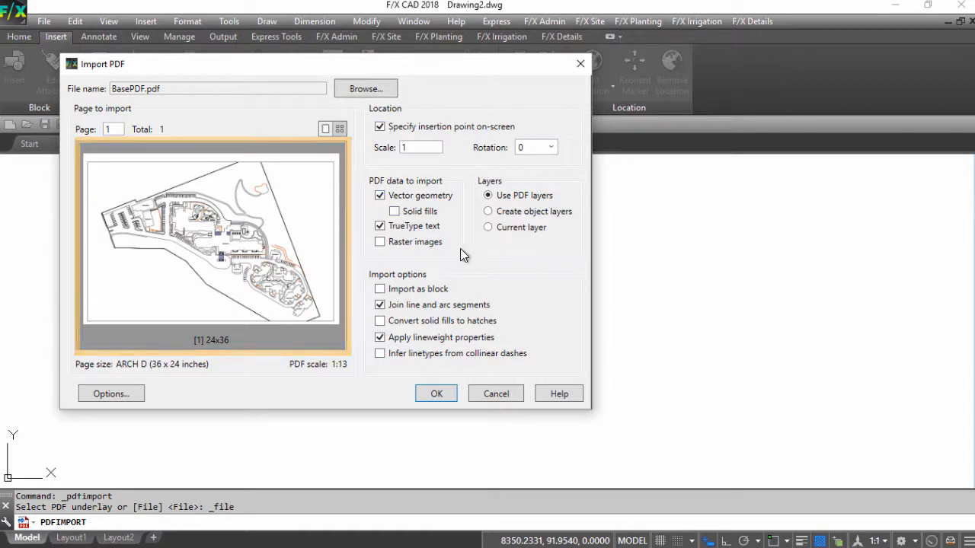
click(436, 394)
click(48, 454)
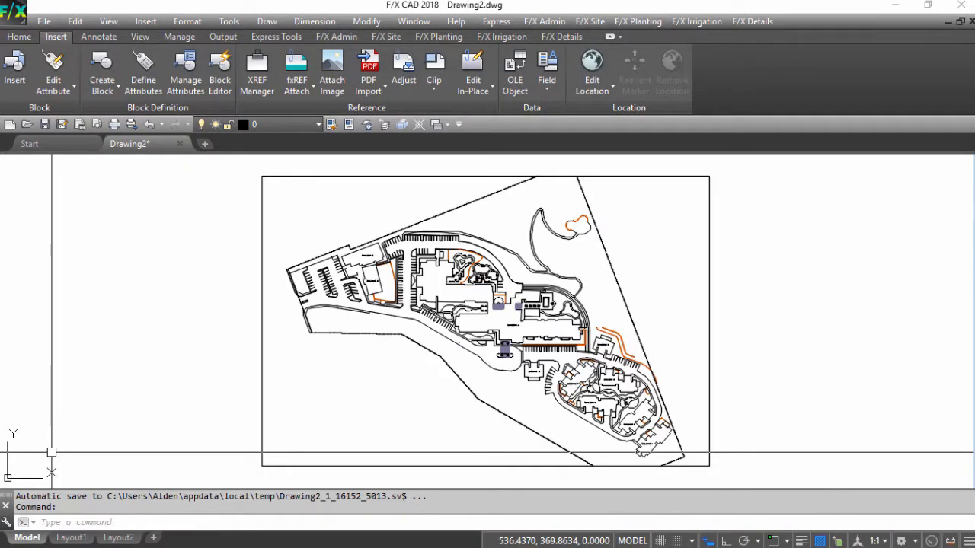
Check the geometry of a single letter I in the imported BUILDING A label, then clear the selection.
scroll(515, 312, up, 14)
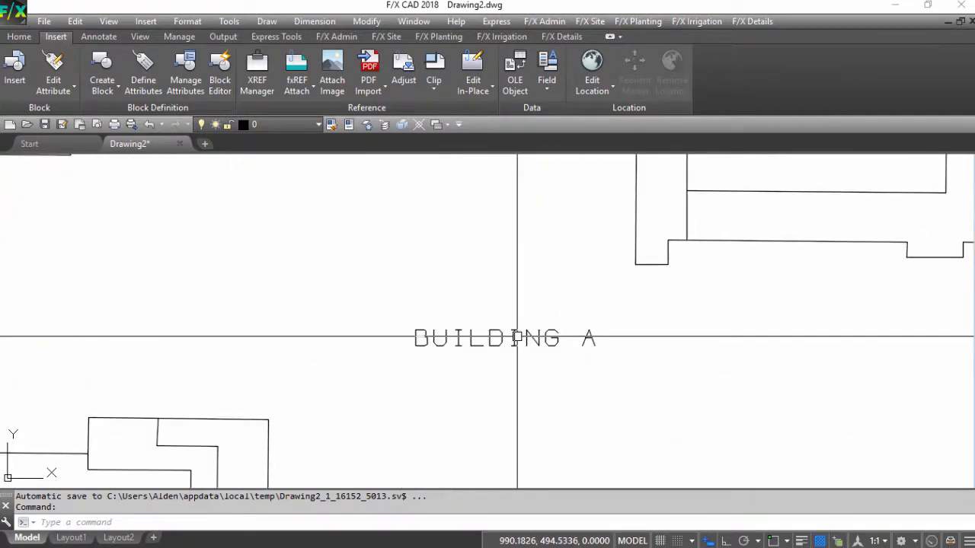
click(516, 337)
scroll(521, 355, up, 5)
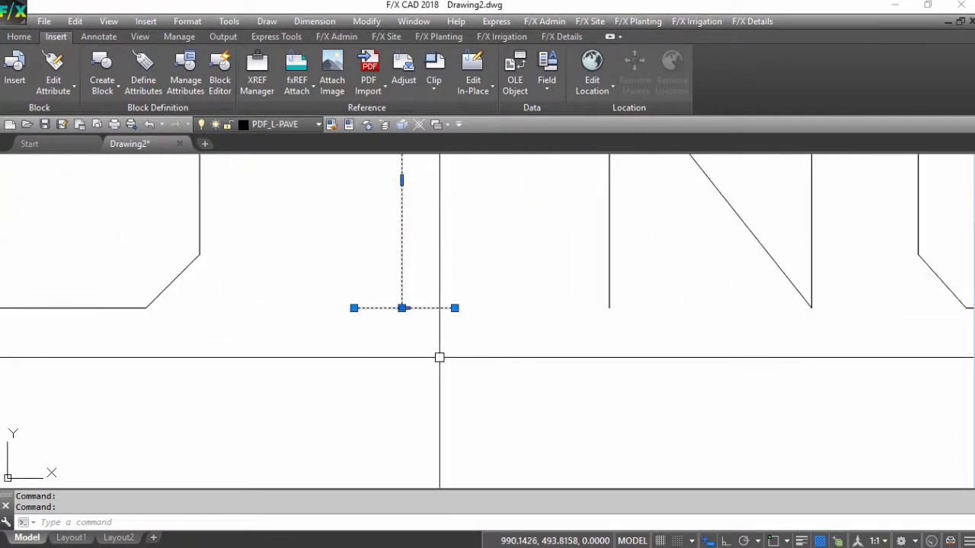
key(Escape)
scroll(439, 356, down, 5)
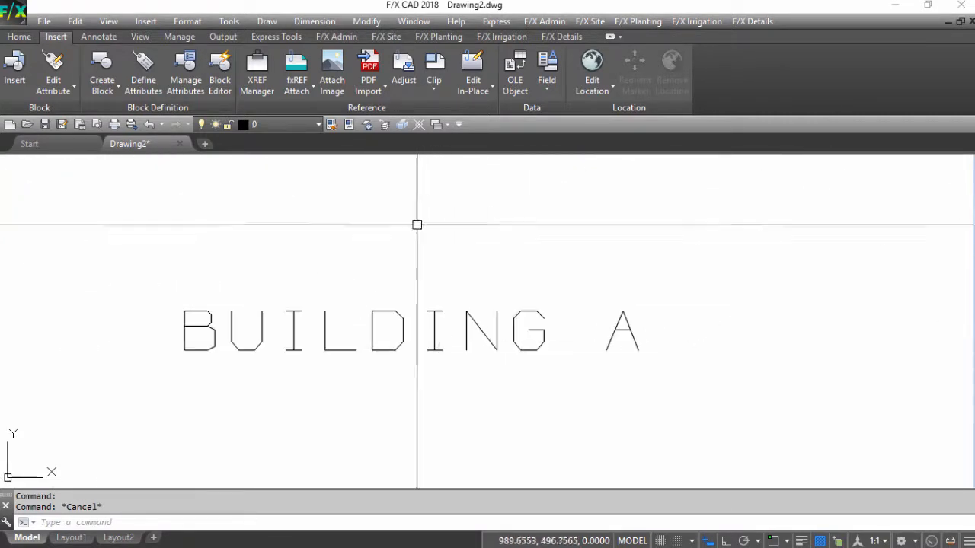
Add Cdm.shx to the SHX fonts to compare in the PDF text recognition settings.
click(375, 95)
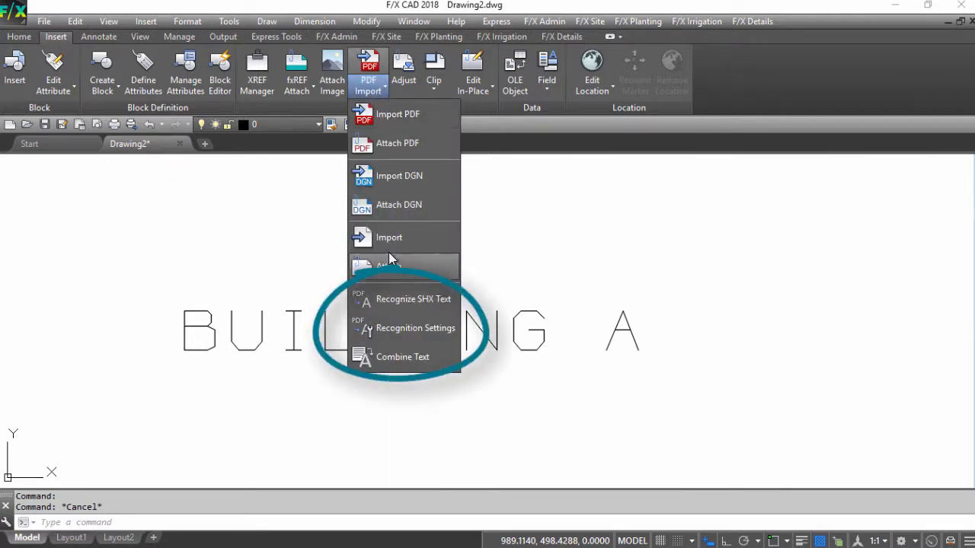
click(394, 329)
click(200, 319)
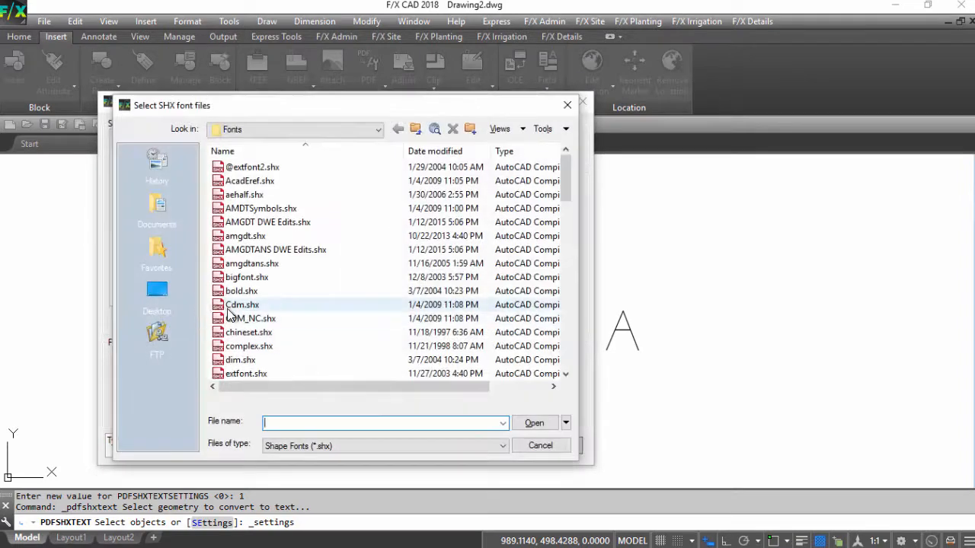
click(240, 304)
click(554, 364)
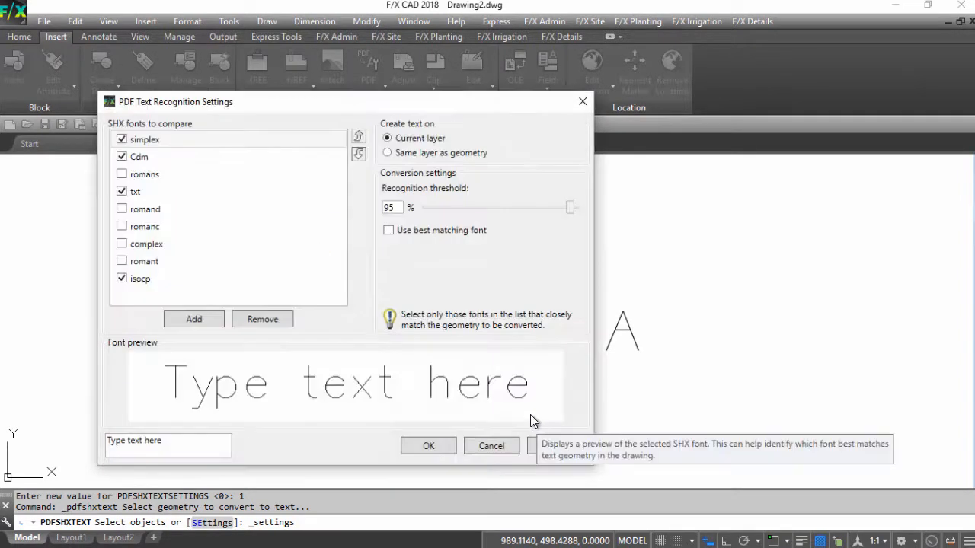
click(429, 445)
Convert the BUILDING A letter geometry to SHX text and select the resulting text object.
click(716, 429)
click(136, 222)
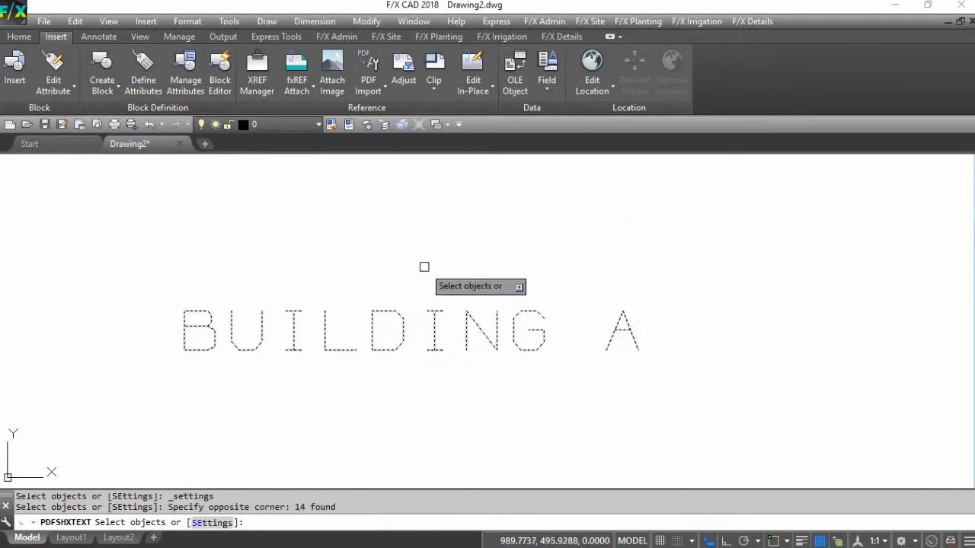
key(Return)
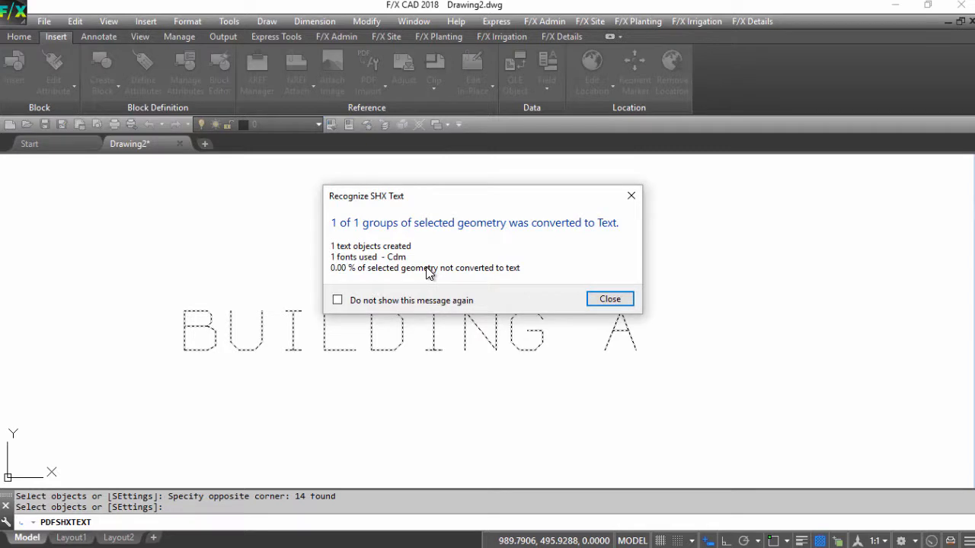
click(601, 299)
click(537, 322)
right_click(537, 323)
click(592, 525)
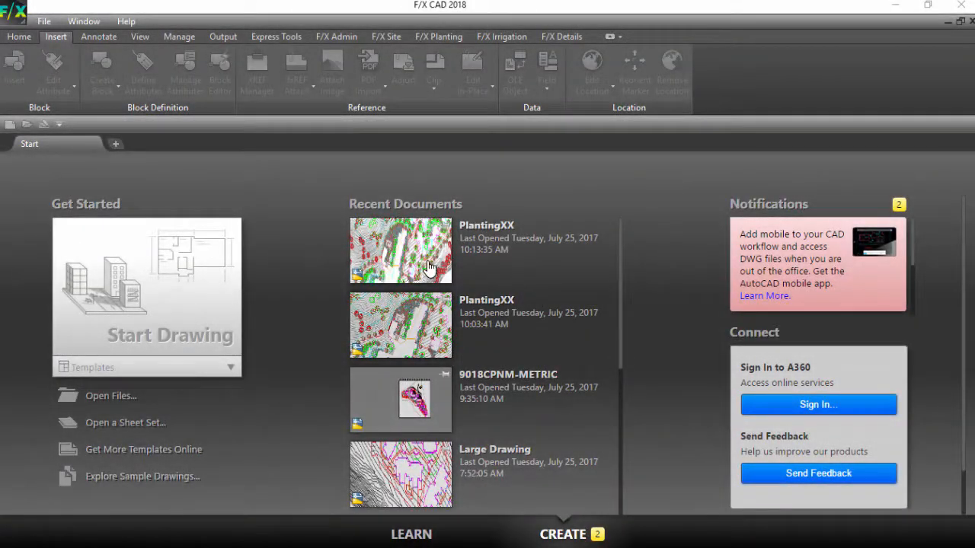
Open the most recently used PlantingXX drawing from the recent documents.
click(427, 263)
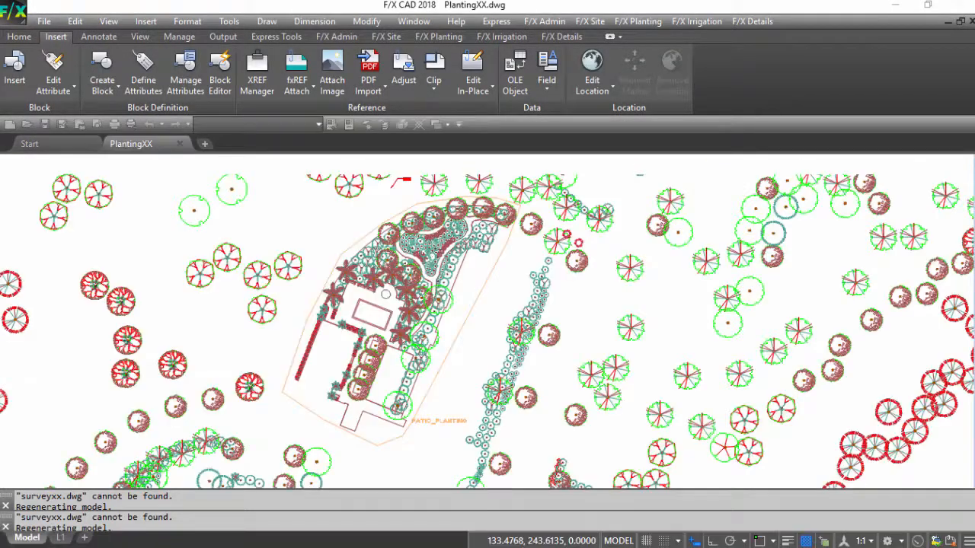
Check the saved path of the missing ArchitecturalXX reference in the external reference details.
click(450, 264)
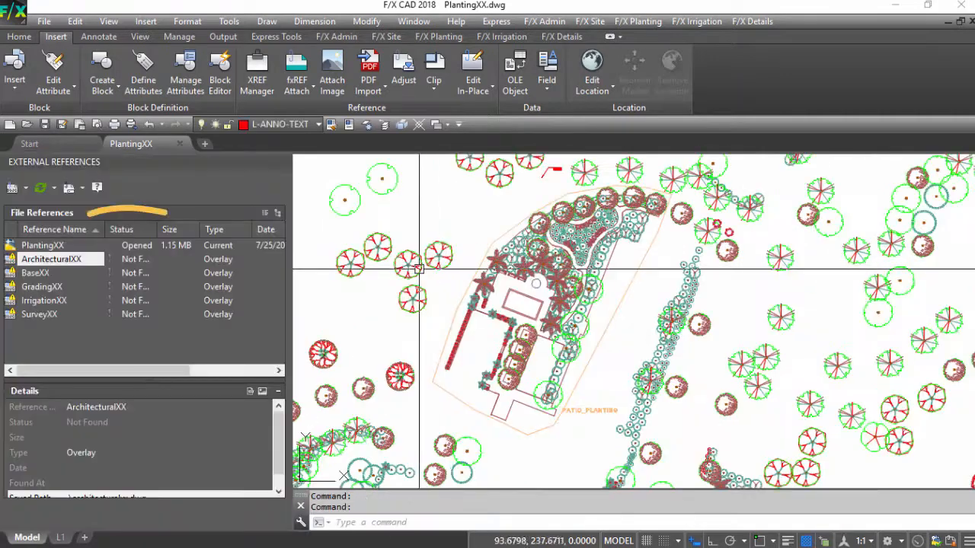
scroll(278, 431, down, 1)
click(130, 487)
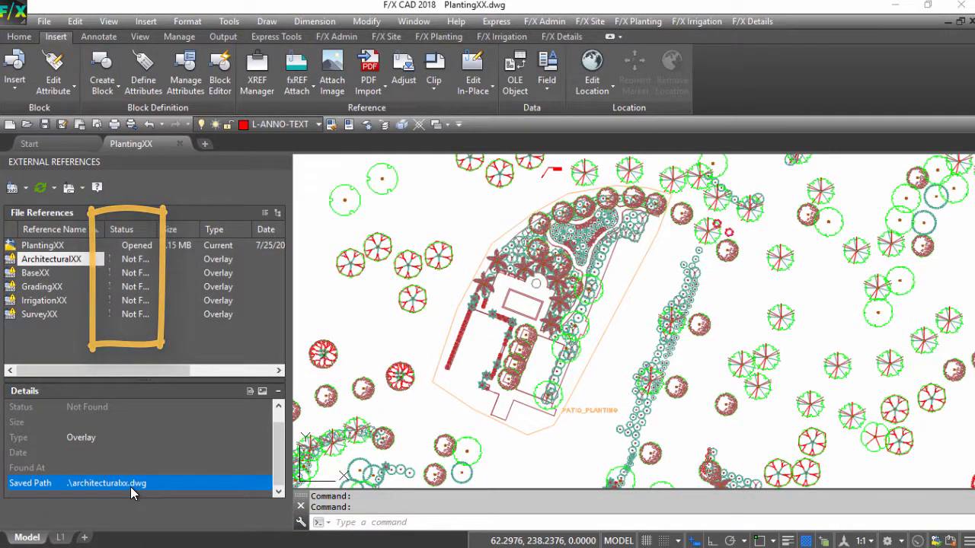
Repath the missing ArchitecturalXX reference to ArchitecturalXX.dwg in the BASE folder and apply the same path to the other missing references.
right_click(70, 261)
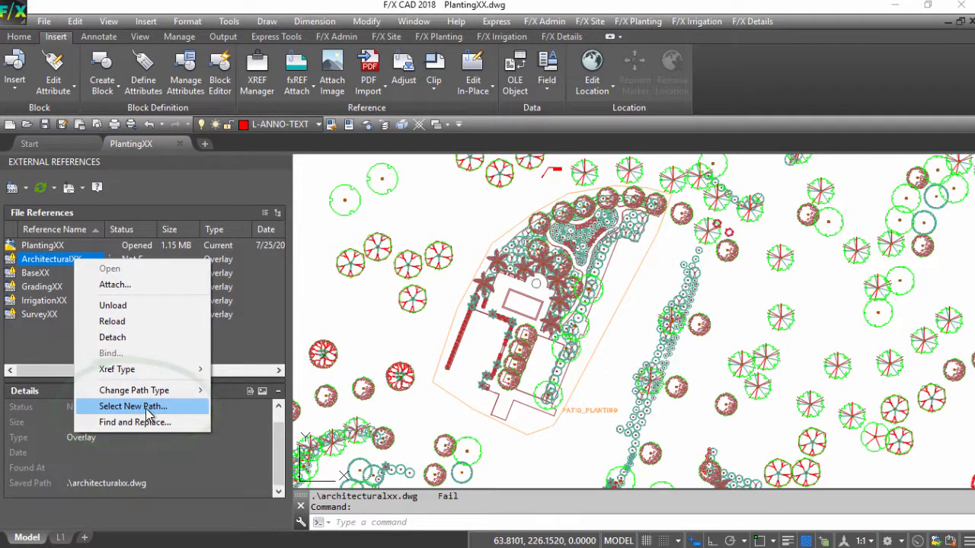
click(133, 406)
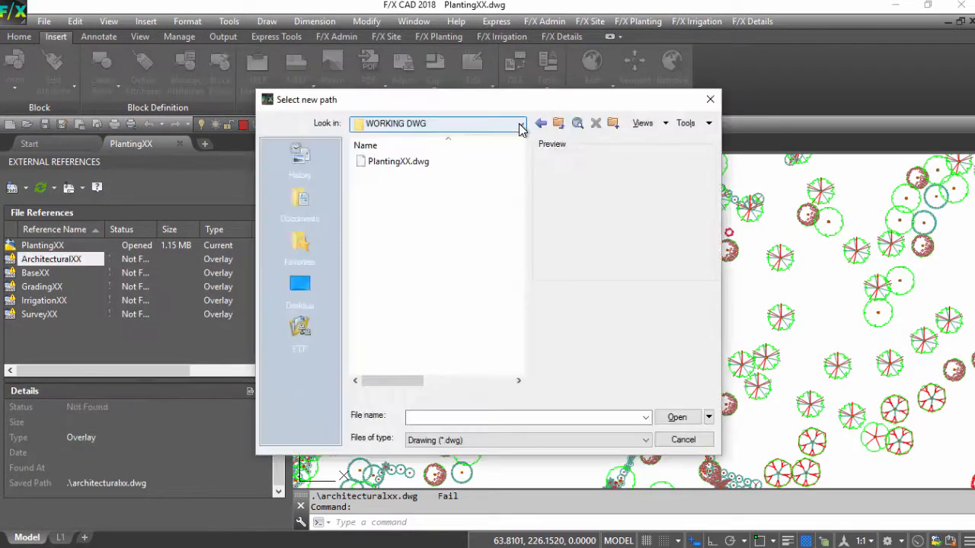
click(558, 125)
double_click(387, 162)
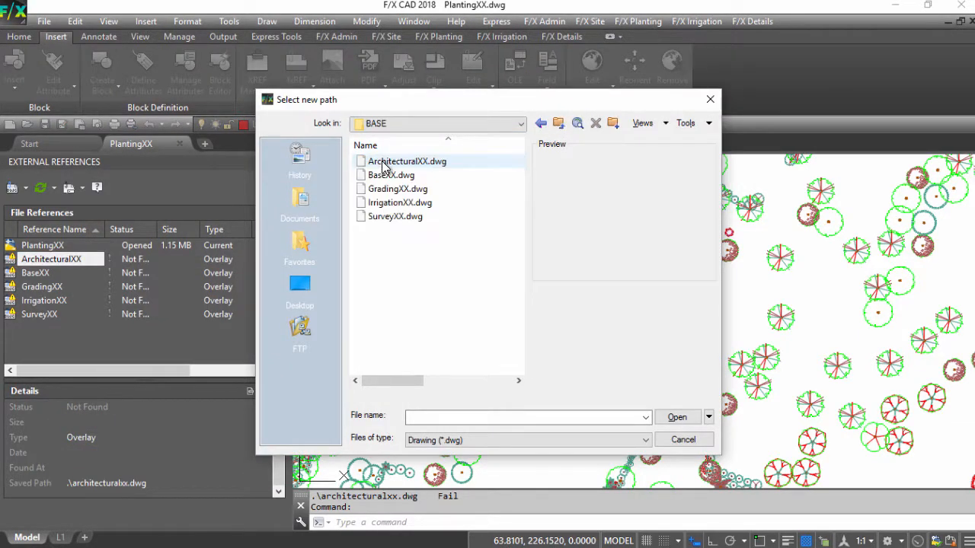
click(385, 163)
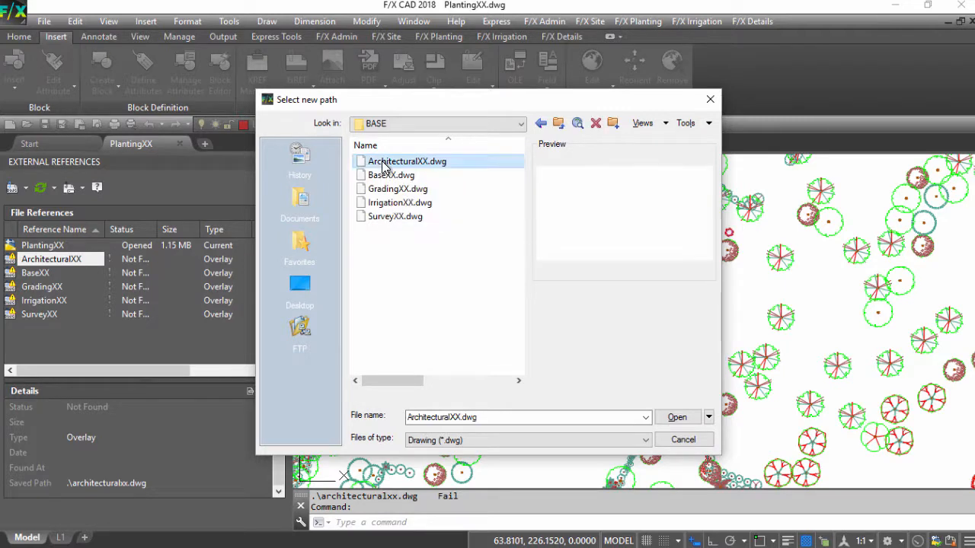
click(677, 418)
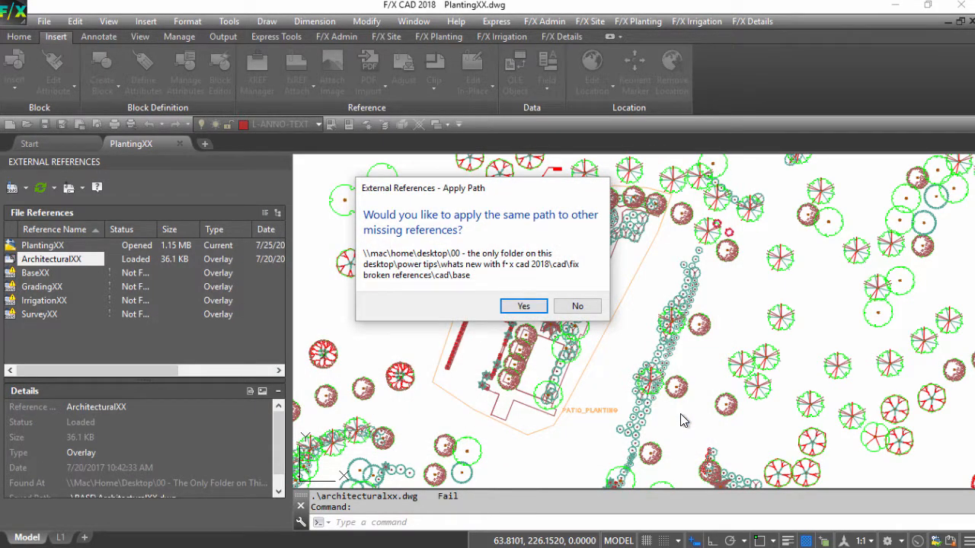
click(523, 307)
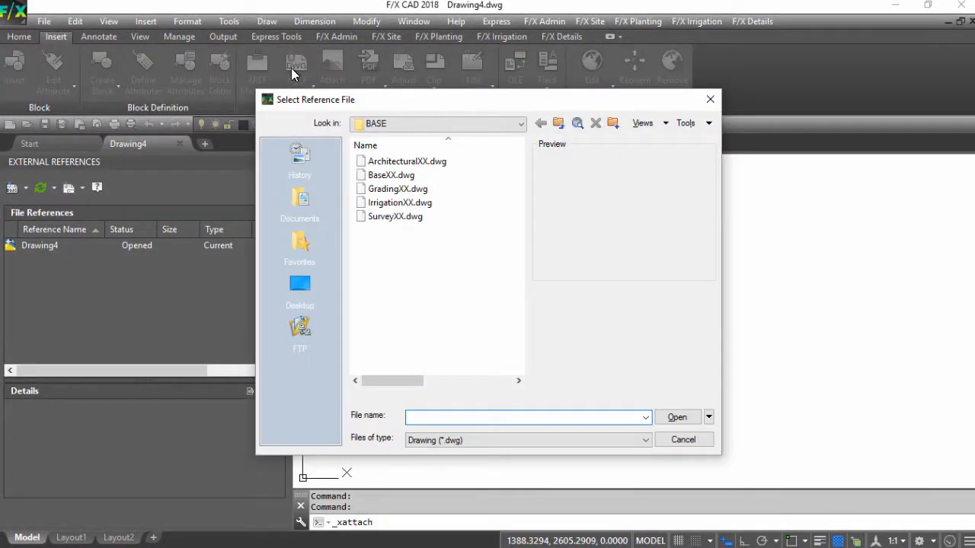
Attach BaseXX.dwg from the BASE folder as an external reference with a relative path, and zoom to the drawing extents.
click(387, 177)
click(671, 414)
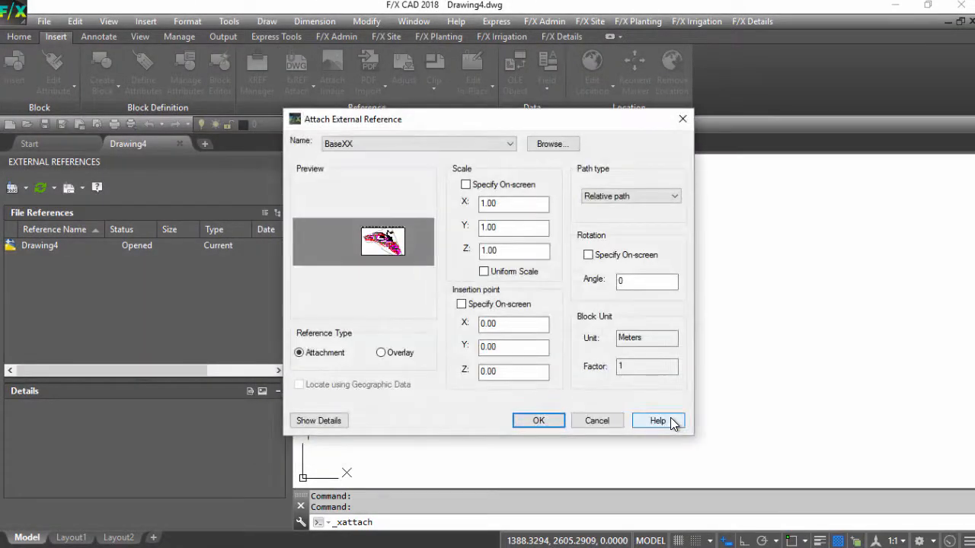
click(667, 199)
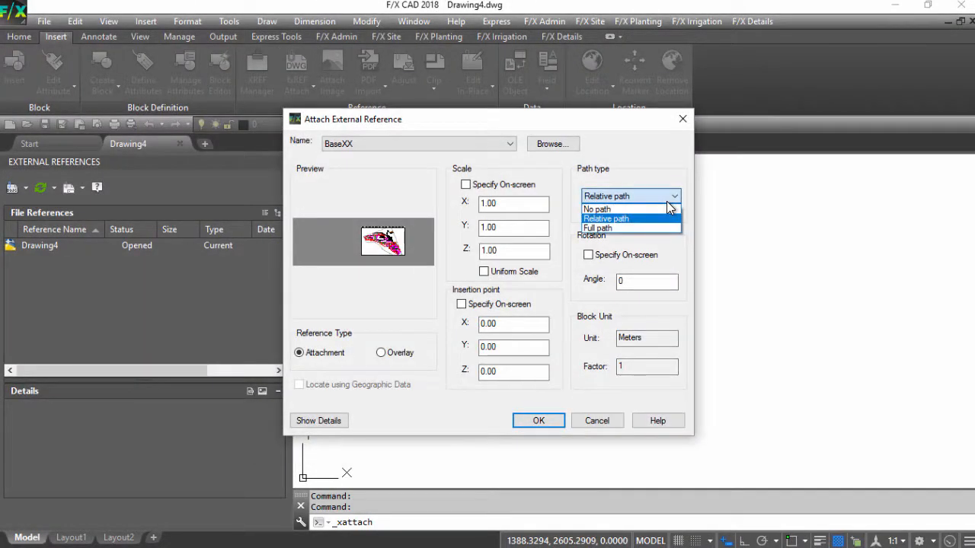
click(666, 201)
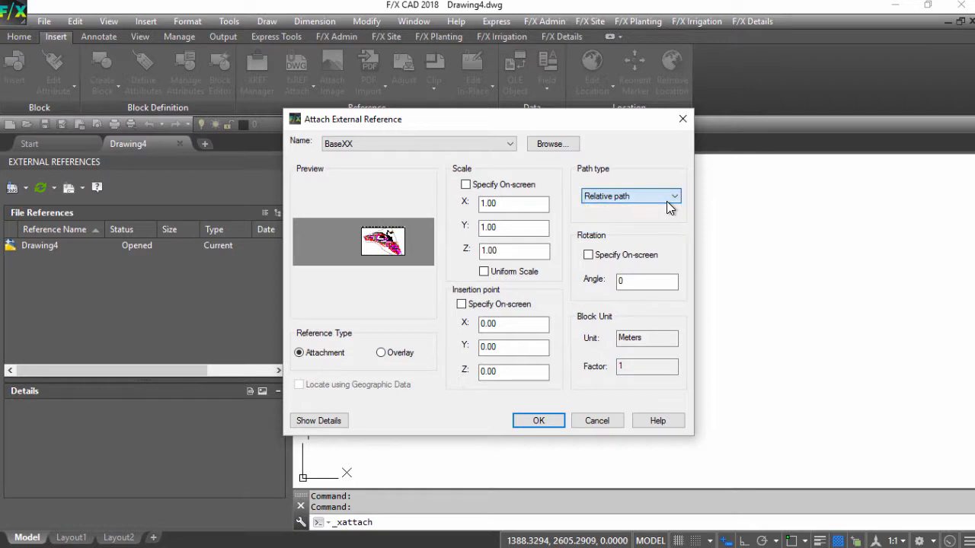
click(561, 421)
text(z)
key(Return)
text(e)
key(Return)
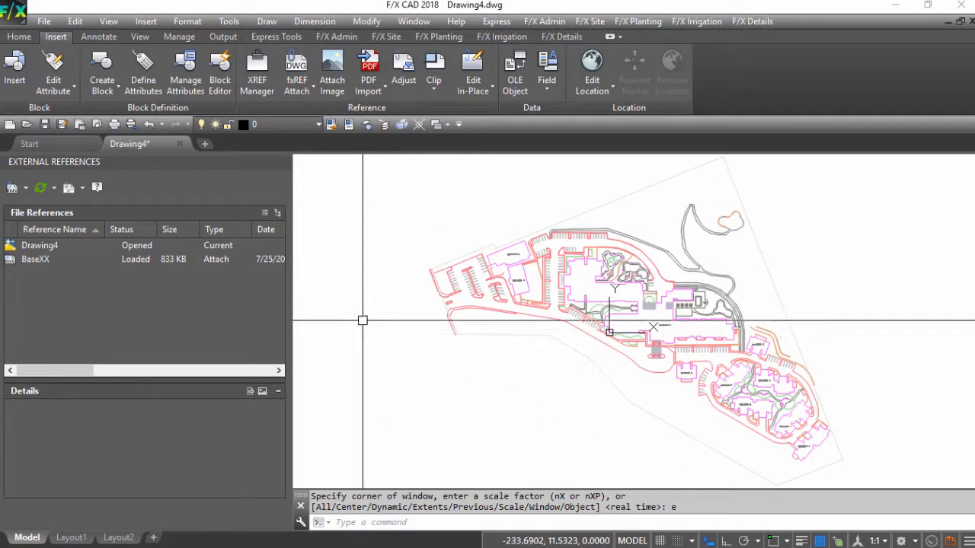
Save the drawing over SiteXX.dwg in the WORKING DWG folder, checking the BaseXX reference's path details before and after saving.
click(50, 260)
drag(282, 429, 287, 485)
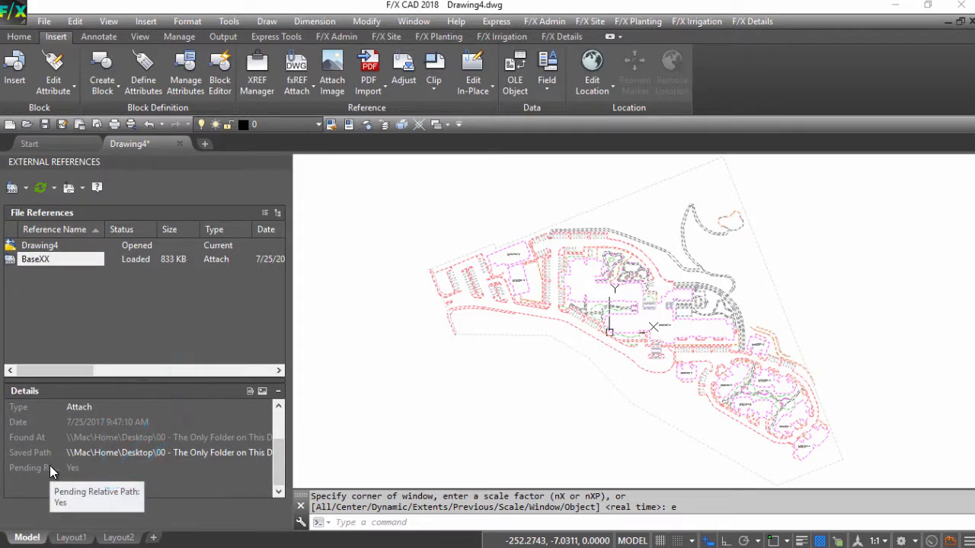
click(46, 125)
click(390, 176)
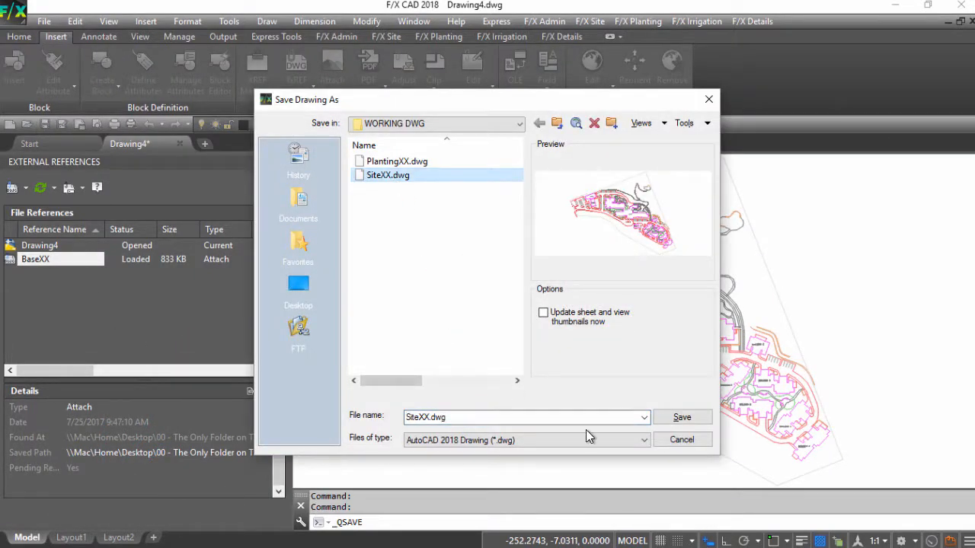
click(682, 417)
click(485, 324)
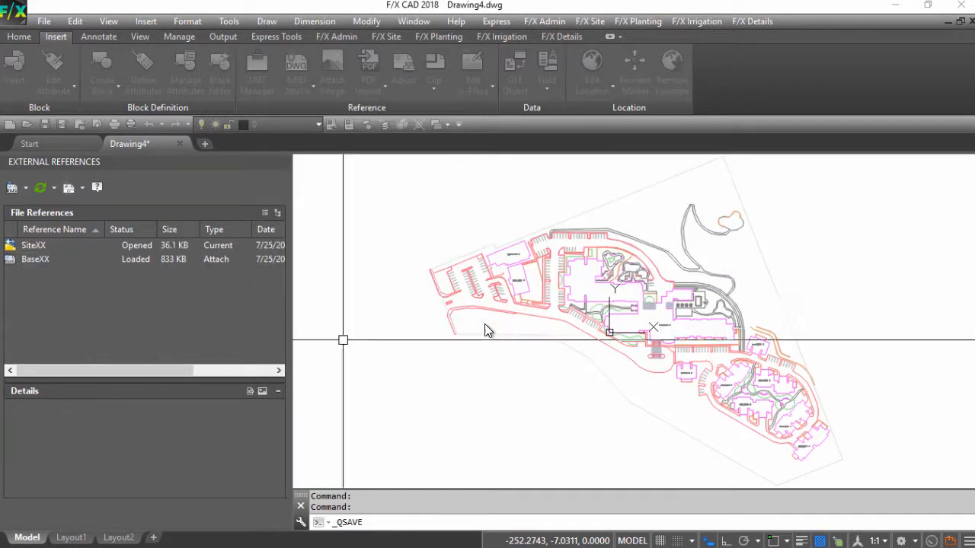
click(34, 258)
click(278, 471)
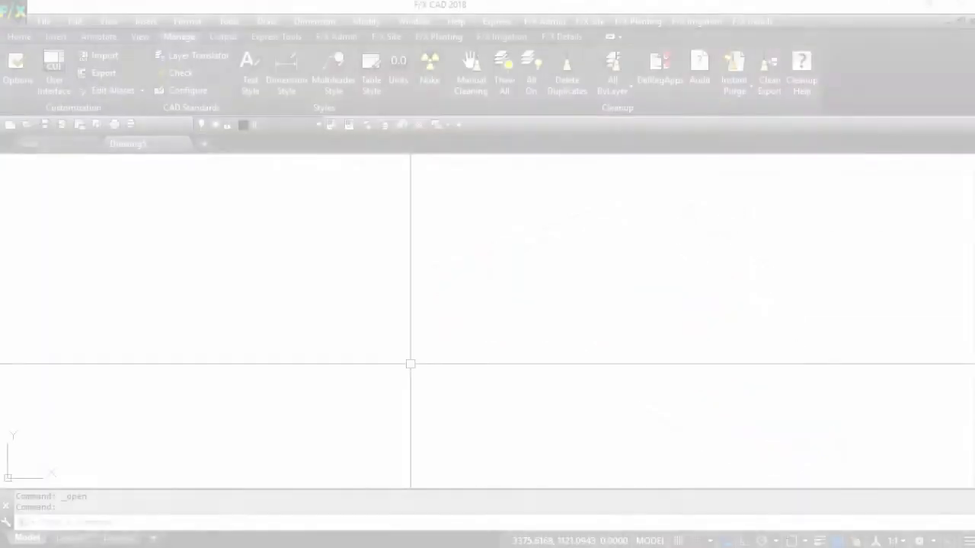
Sort the drawings by date modified in the file selection dialog, cancel it, and reopen it to check the sort order.
click(31, 124)
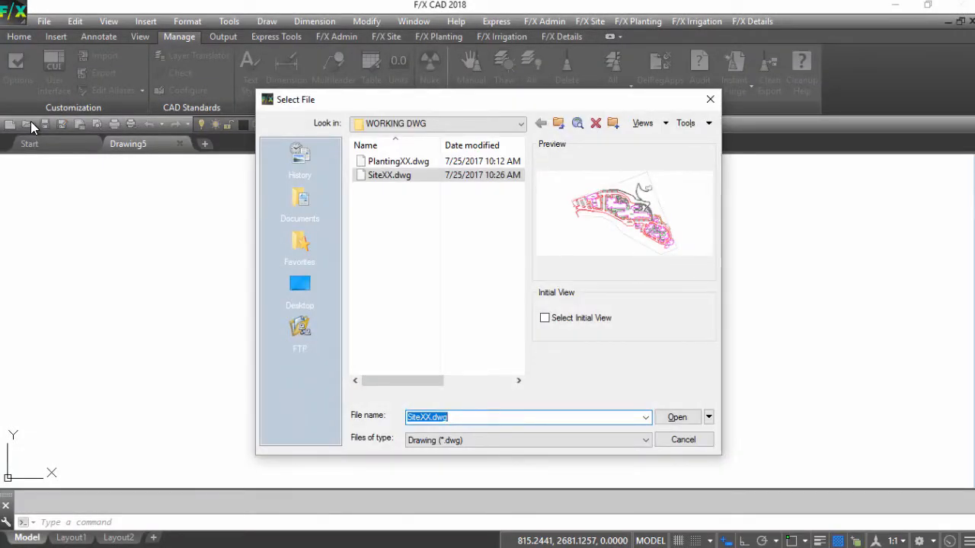
click(510, 148)
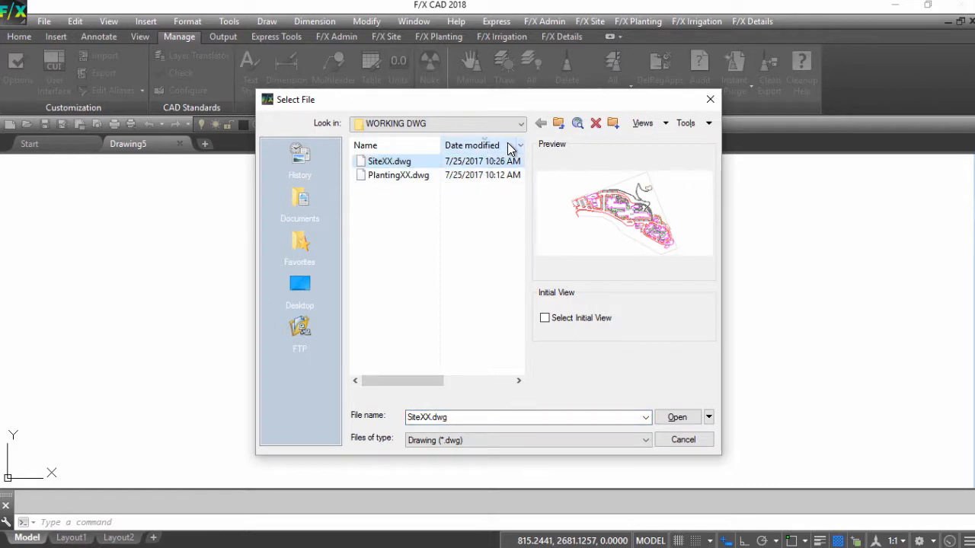
click(689, 445)
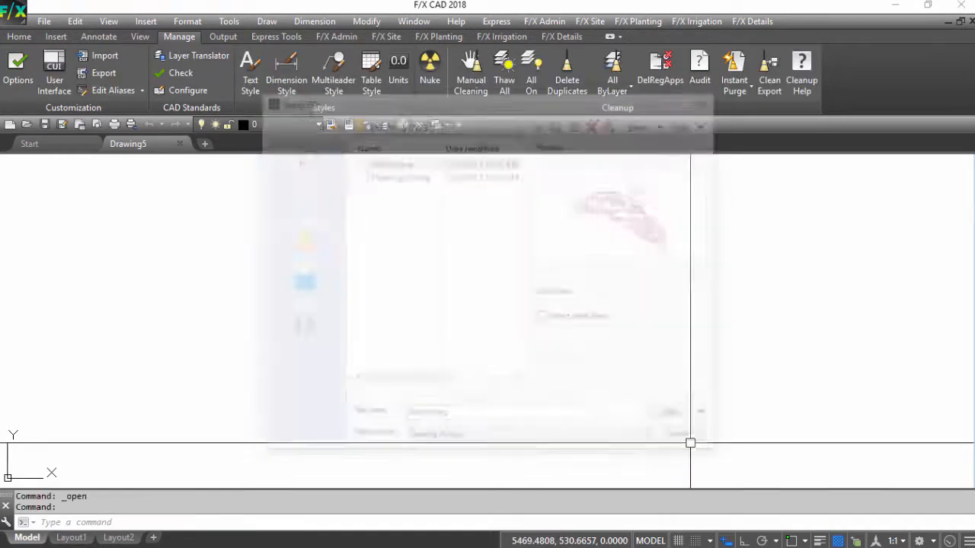
click(28, 125)
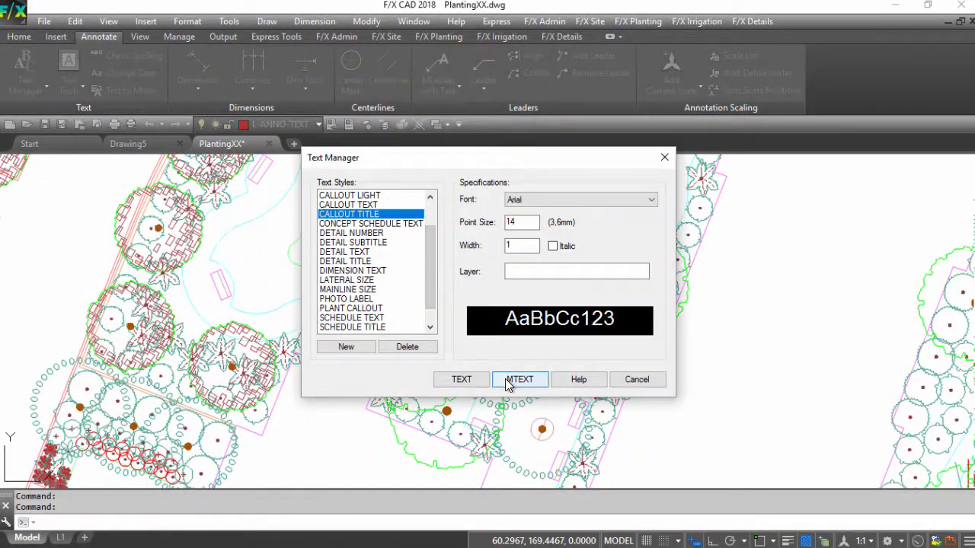
Place multiline text reading BUILDING A in the CALLOUT TITLE style in the blank area east of the planting.
click(506, 380)
click(683, 336)
click(858, 421)
click(862, 426)
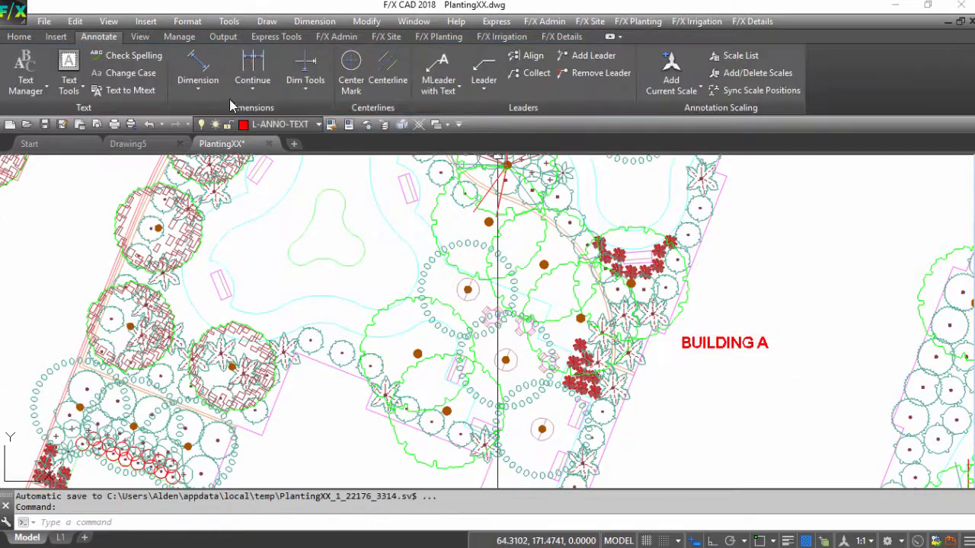
Add an aligned dimension along the small magenta rectangle southwest of the curved green outline.
click(198, 88)
click(204, 154)
key(F3)
click(211, 260)
click(231, 305)
click(263, 278)
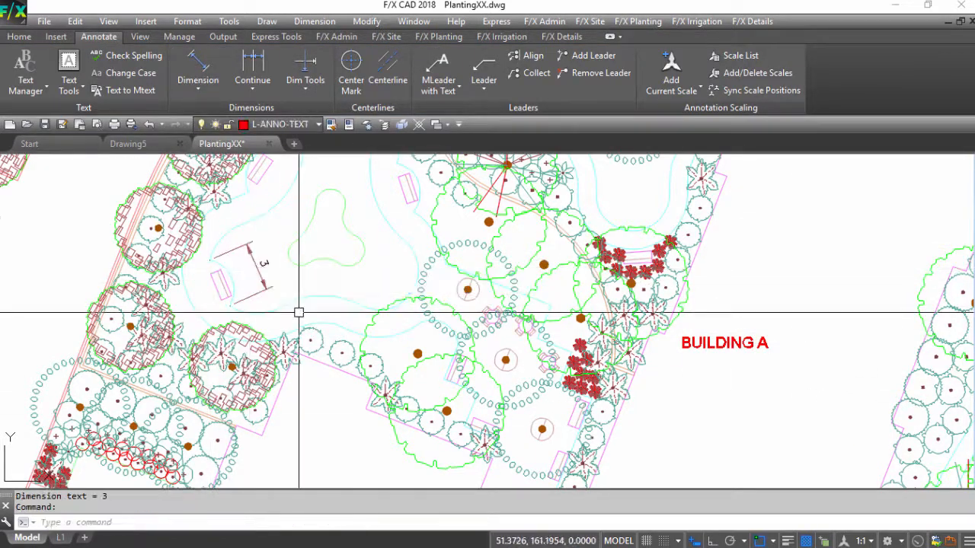
Draw a multileader with text, with its arrow at the shrubs southwest of the BUILDING A label and its landing below the label.
click(442, 86)
click(466, 114)
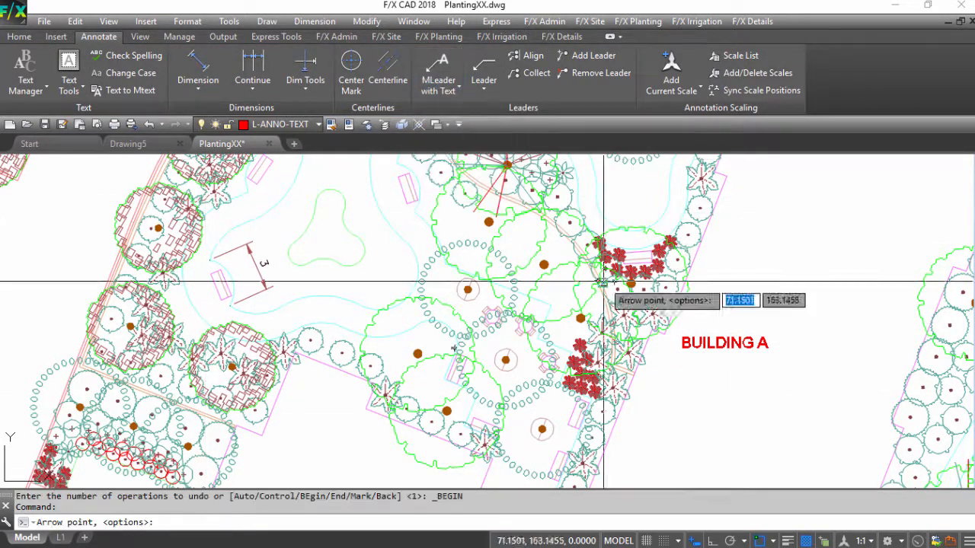
key(F3)
click(520, 380)
click(642, 391)
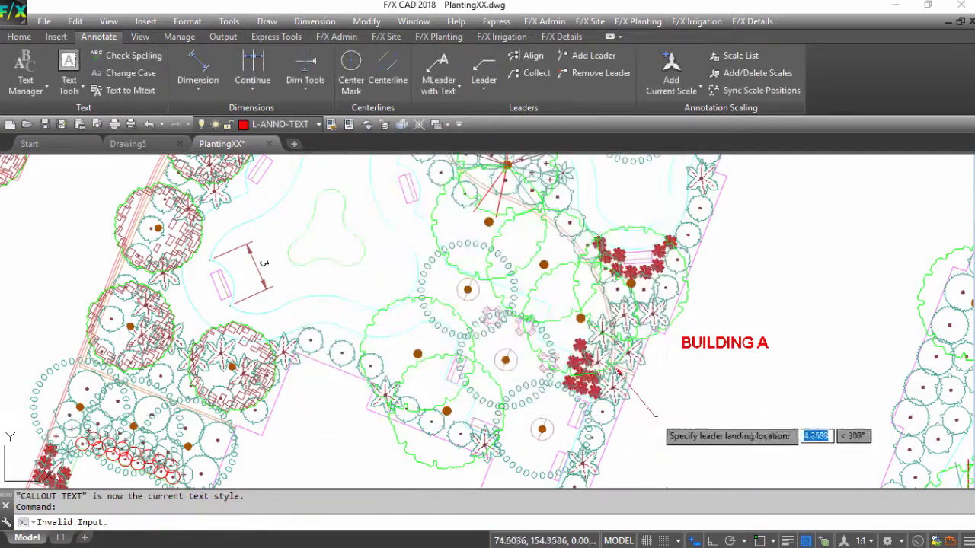
click(663, 409)
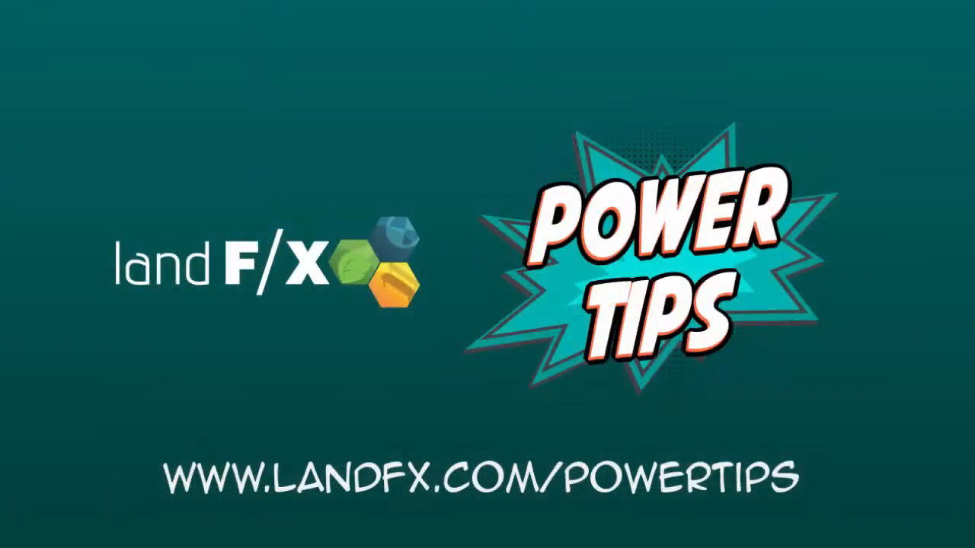